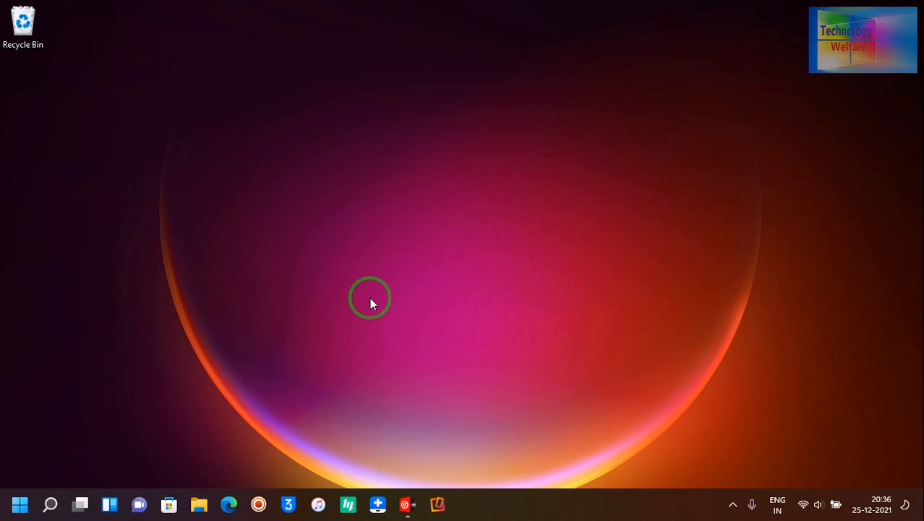
- Switch to VirtualDJ and adjust the system volume for the scratching session
left_click(407, 504)
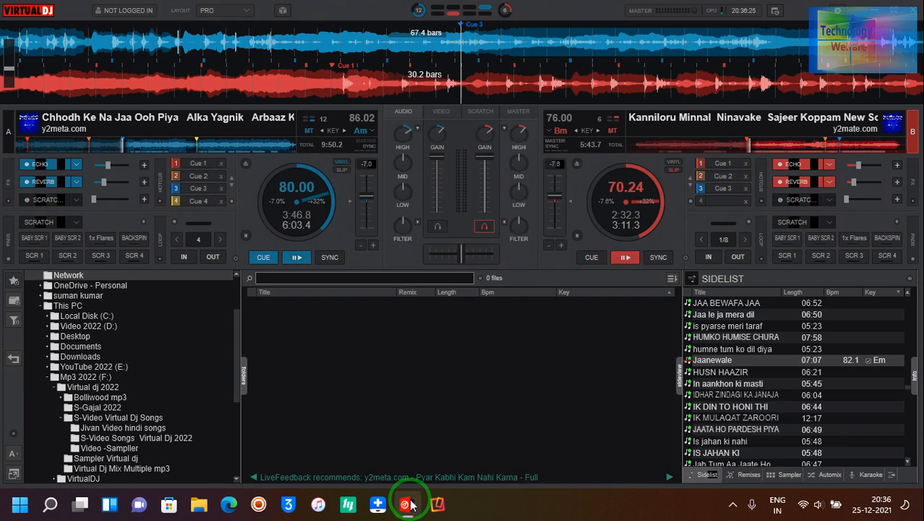
key("XF86AudioLowerVolume")
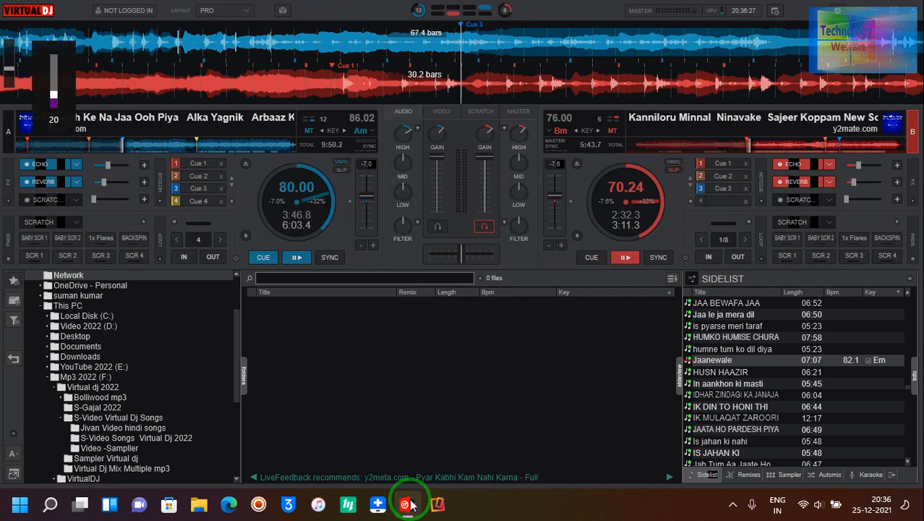
key("XF86AudioLowerVolume")
key("XF86AudioLowerVolume")
key("XF86AudioRaiseVolume")
key("XF86AudioRaiseVolume")
key("XF86AudioRaiseVolume")
key("XF86AudioRaiseVolume")
key("XF86AudioRaiseVolume")
key("XF86AudioRaiseVolume")
key("XF86AudioLowerVolume")
key("XF86AudioRaiseVolume")
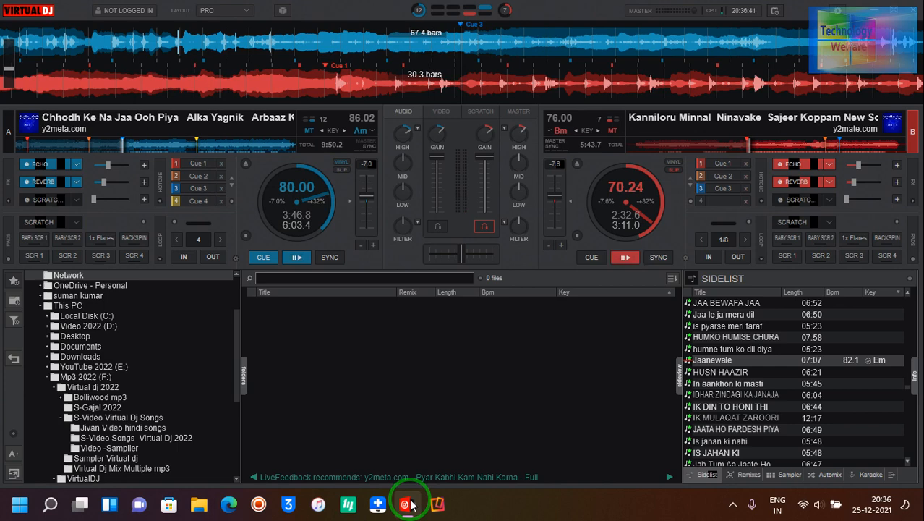
- Perform scratches on deck B's track with the 1x Flares and SCR 1 pads
key("5")
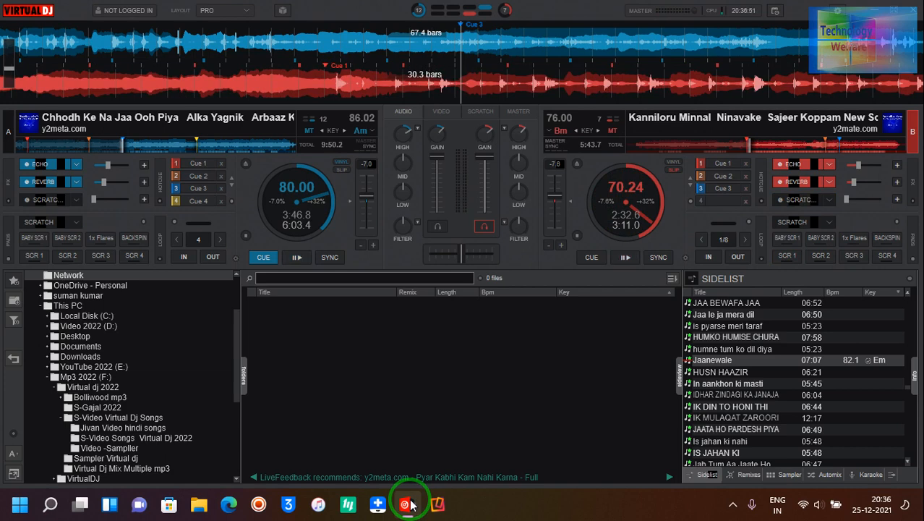
key("8")
key("4")
key("3")
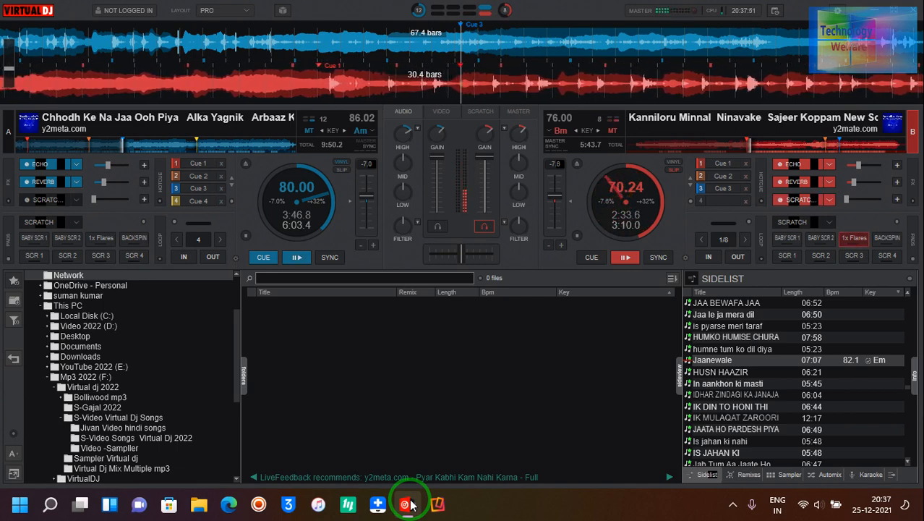
key("3")
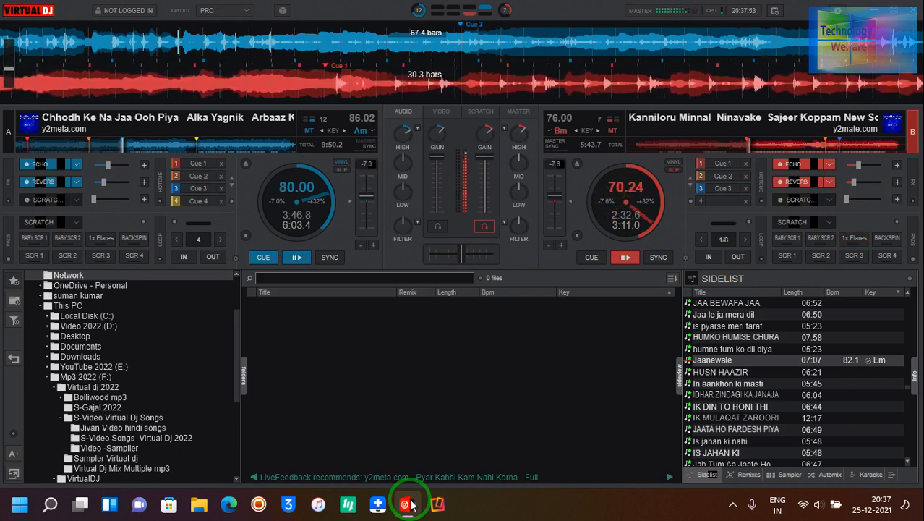
key("3")
key("5")
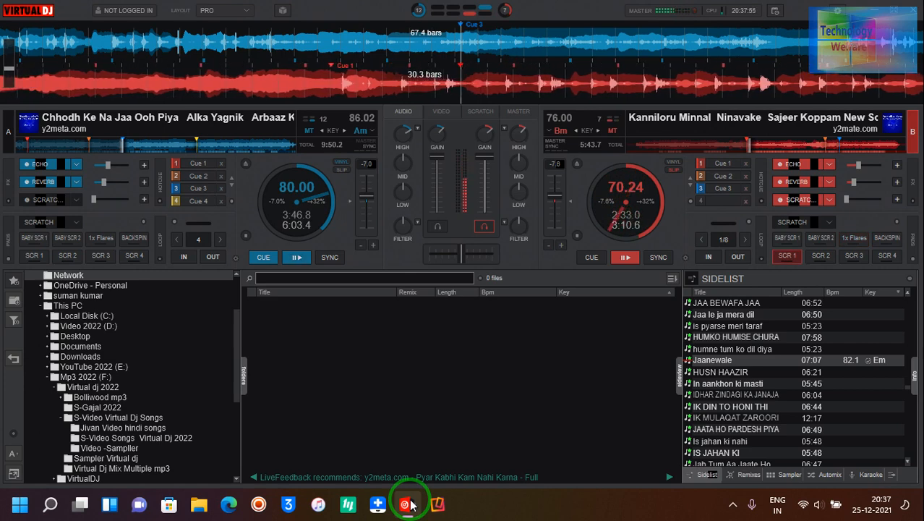
key("3")
key("5")
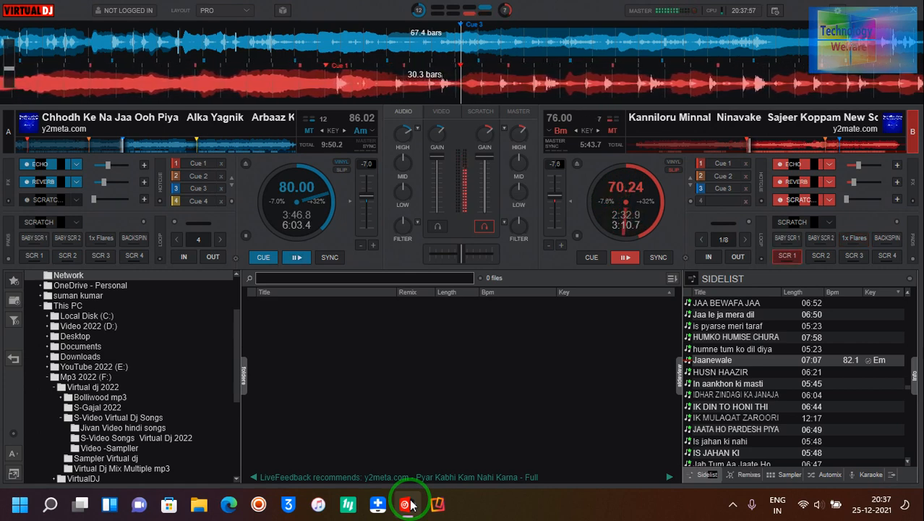
key("3")
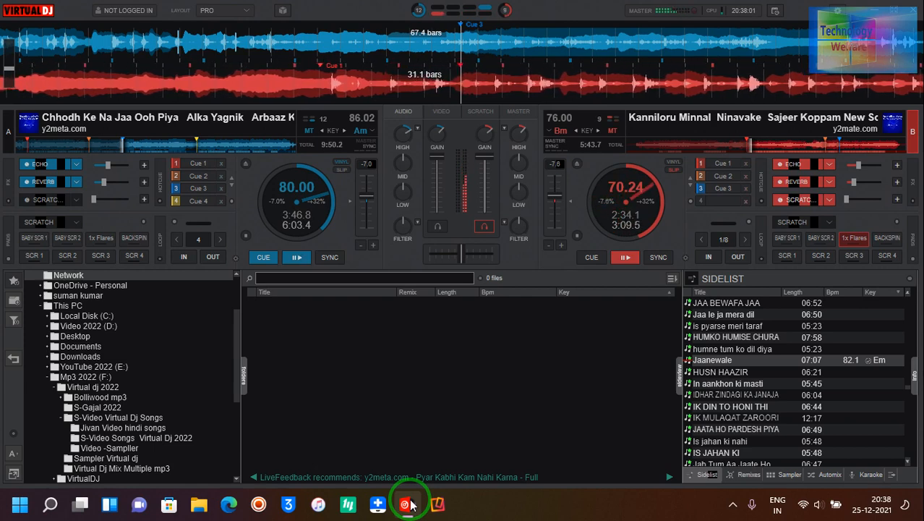
key("3")
key("2")
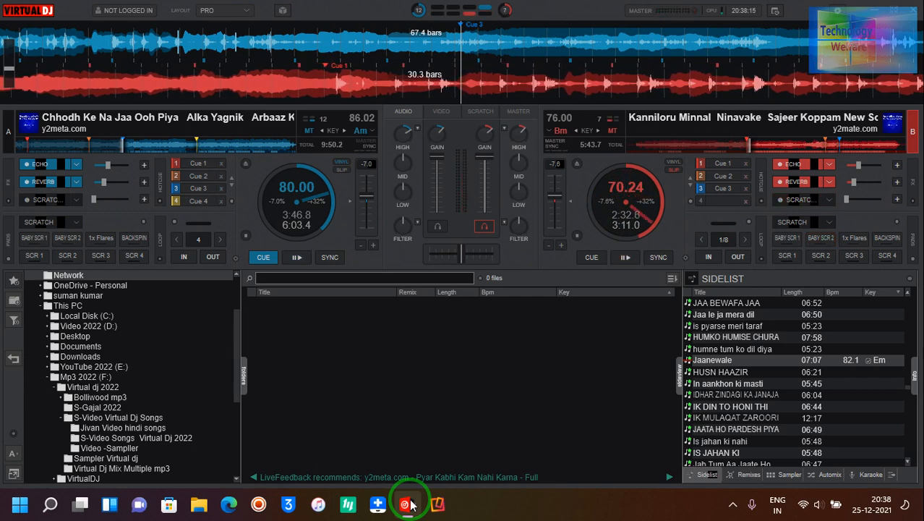
- Alternate between the SCR 1 and SCR 4 scratch pads on deck B
key("1")
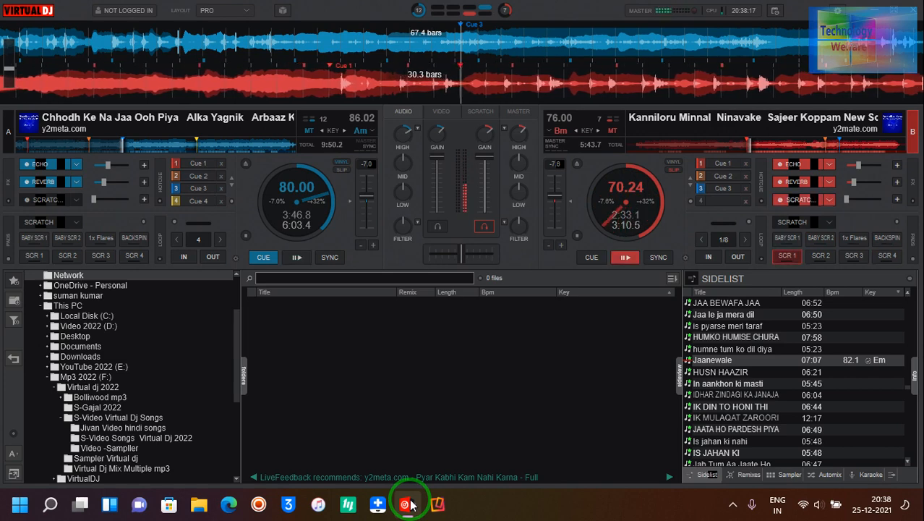
key("4")
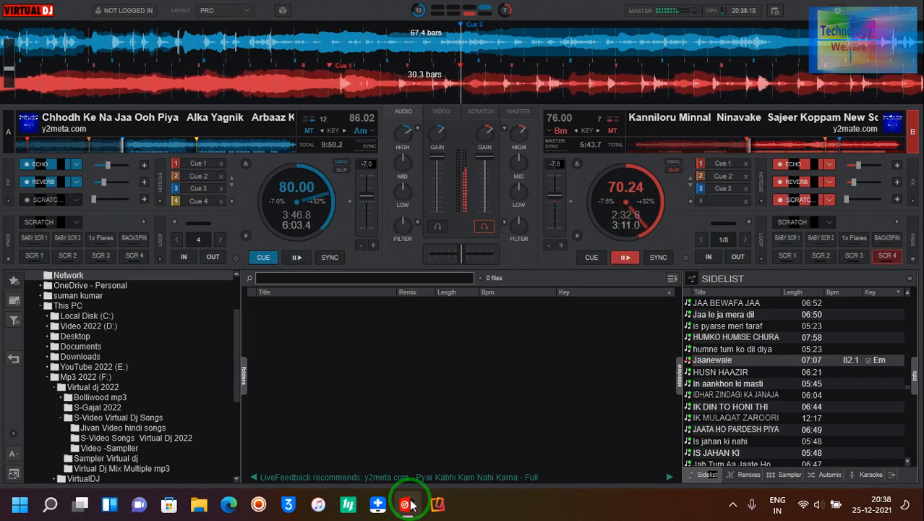
key("1")
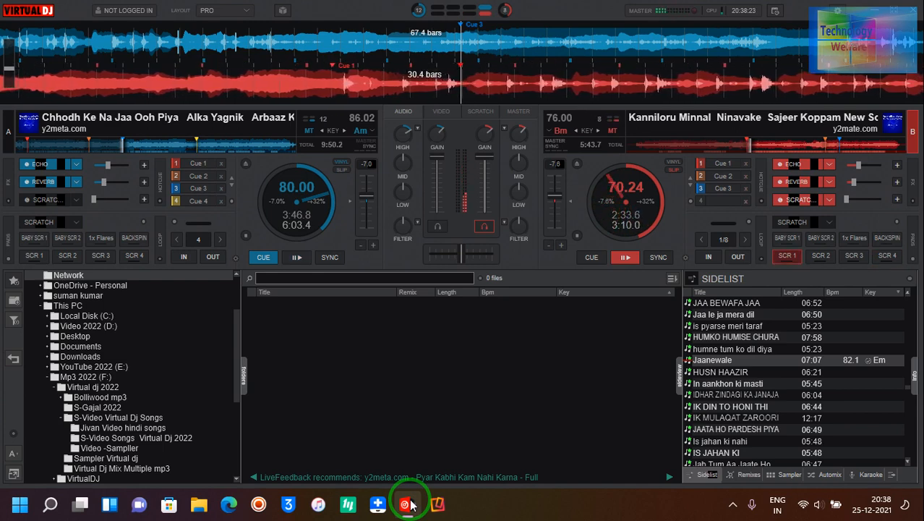
key("4")
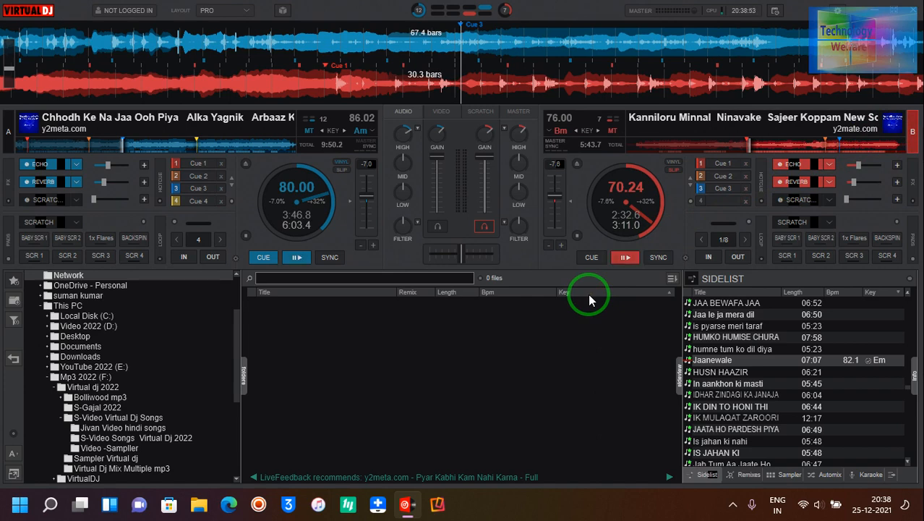
- Play the 1x Flares scratch repeatedly on deck A and return its track to Cue 1
key("3")
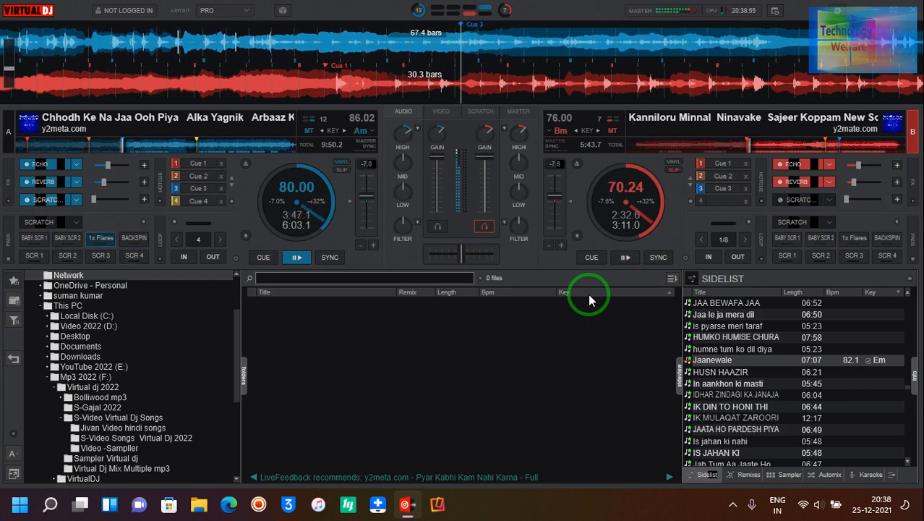
key("8")
key("3")
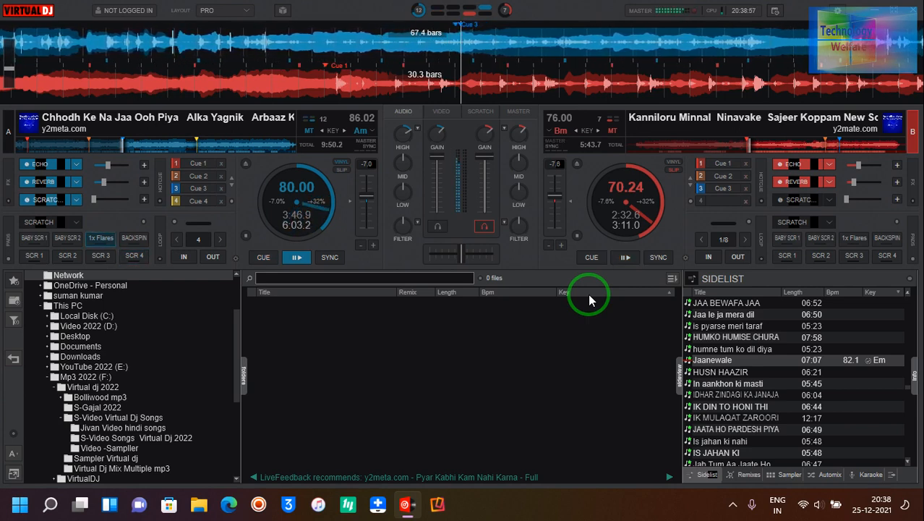
key("3")
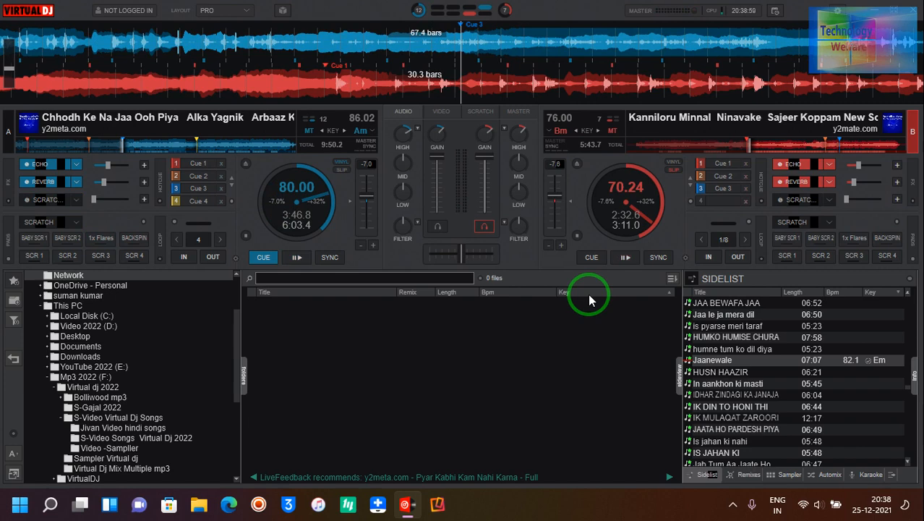
key("2")
key("1")
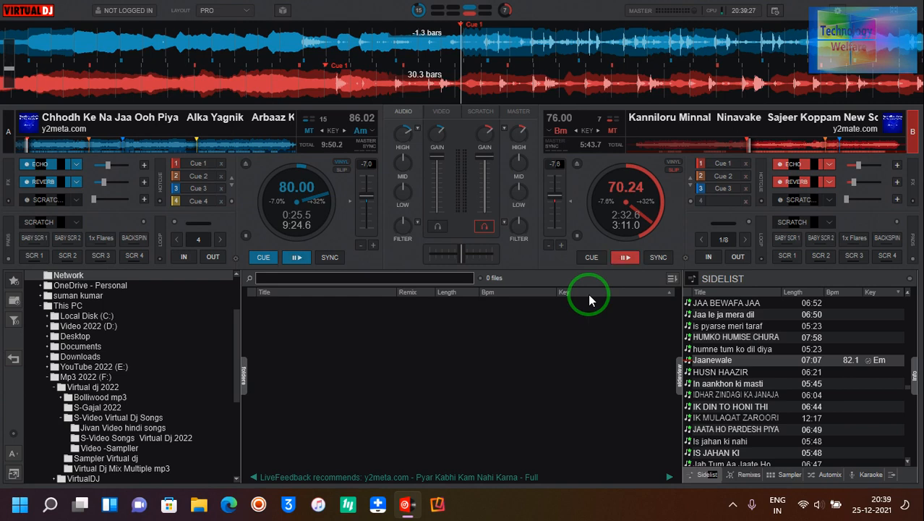
- Enlarge the DNA scratch editor for deck B's BABY SCR 1 pad, change its pattern to DEA.EaDA and recheck the saved curve
right_click(816, 243)
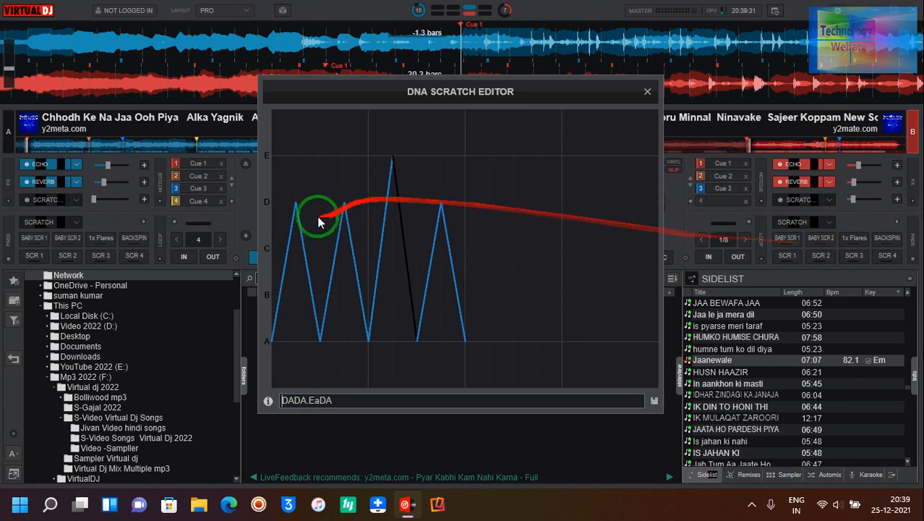
left_click_drag(258, 196, 41, 225)
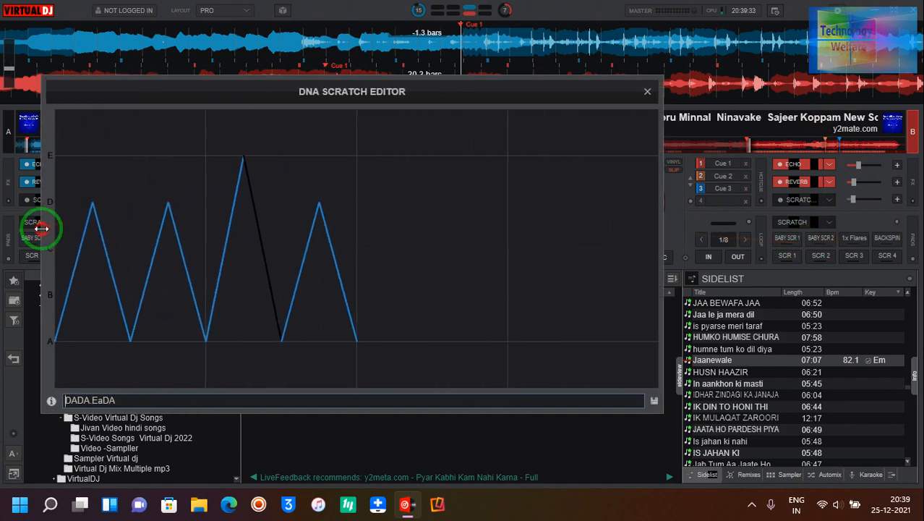
left_click_drag(453, 75, 635, 41)
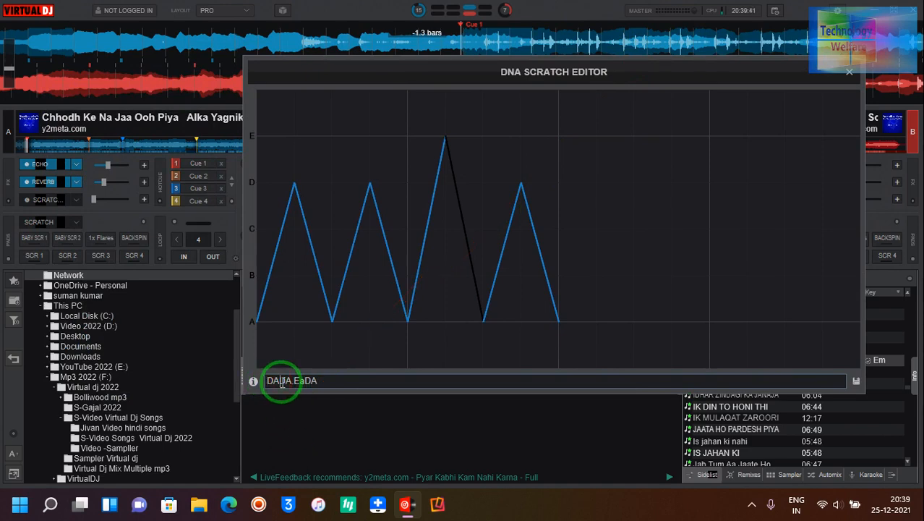
left_click(282, 383)
key("BackSpace")
type("E")
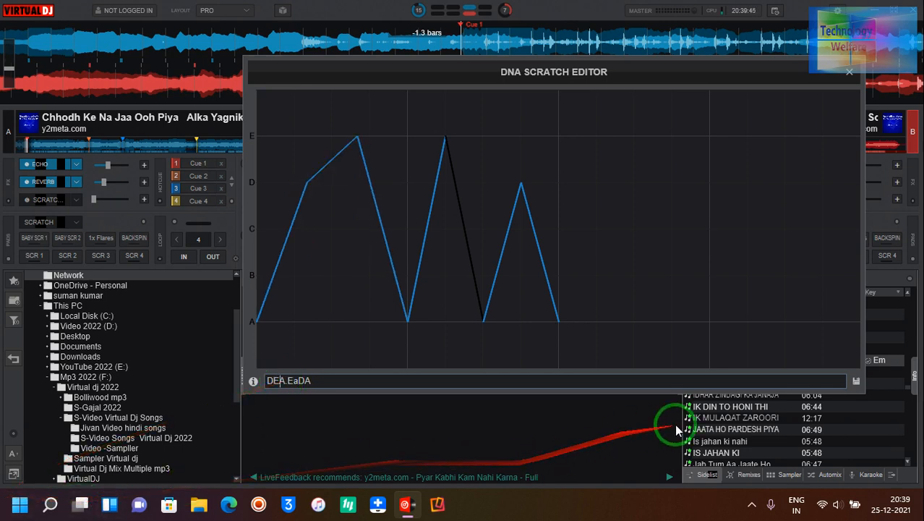
left_click(851, 72)
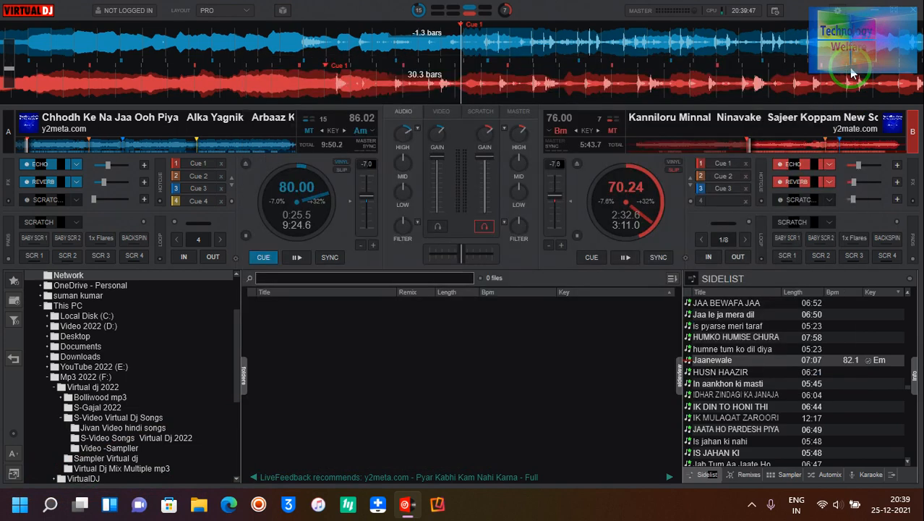
right_click(778, 239)
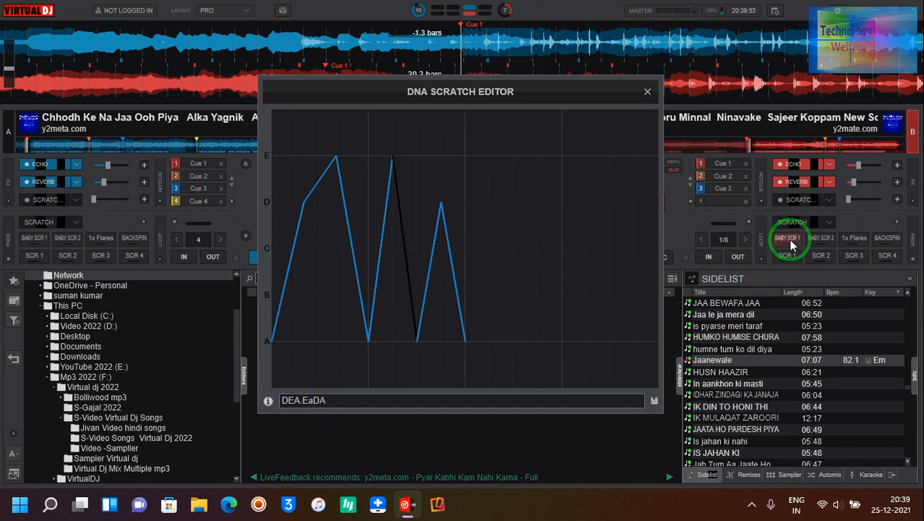
left_click(644, 95)
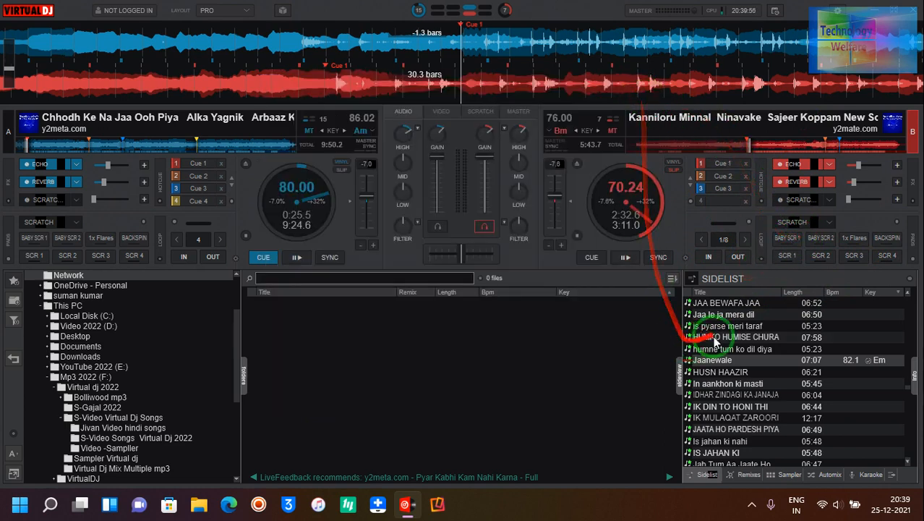
- Try the BABY SCR 1 and BABY SCR 2 pads on deck B and inspect BABY SCR 1's scratch pattern
left_click(787, 244)
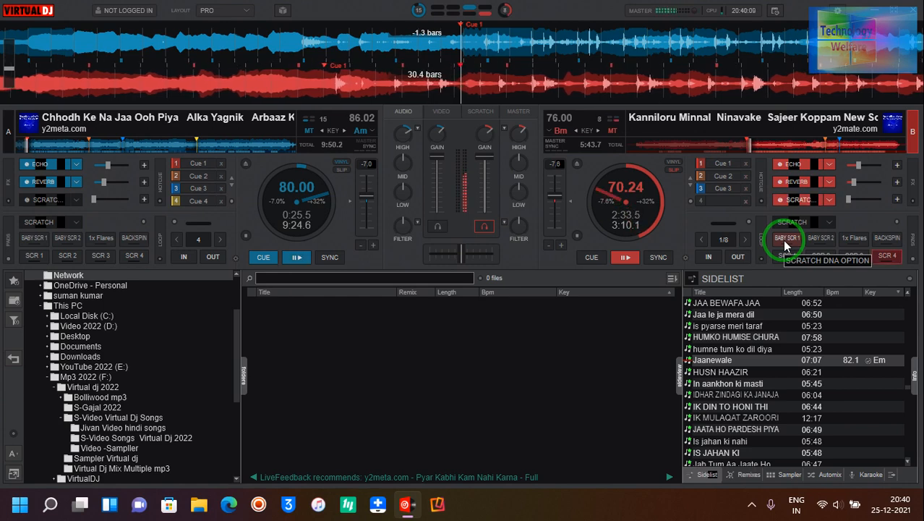
left_click(787, 244)
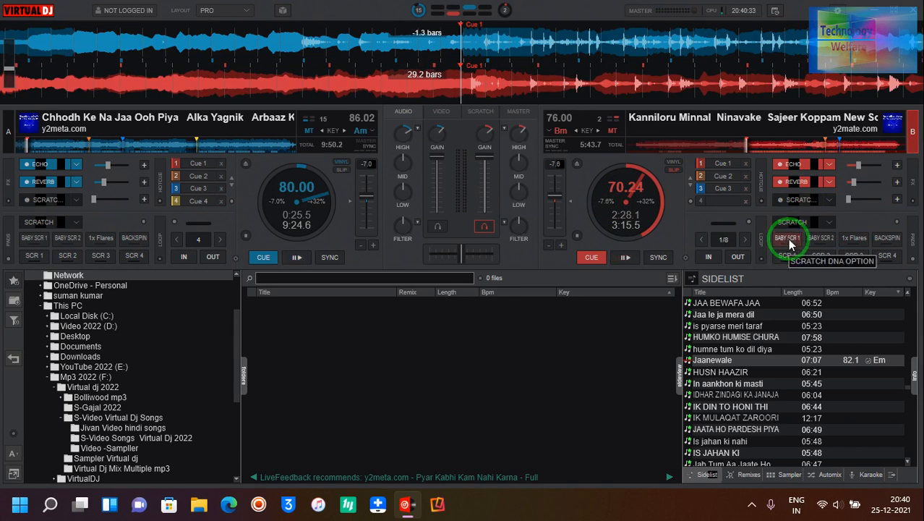
left_click(789, 241)
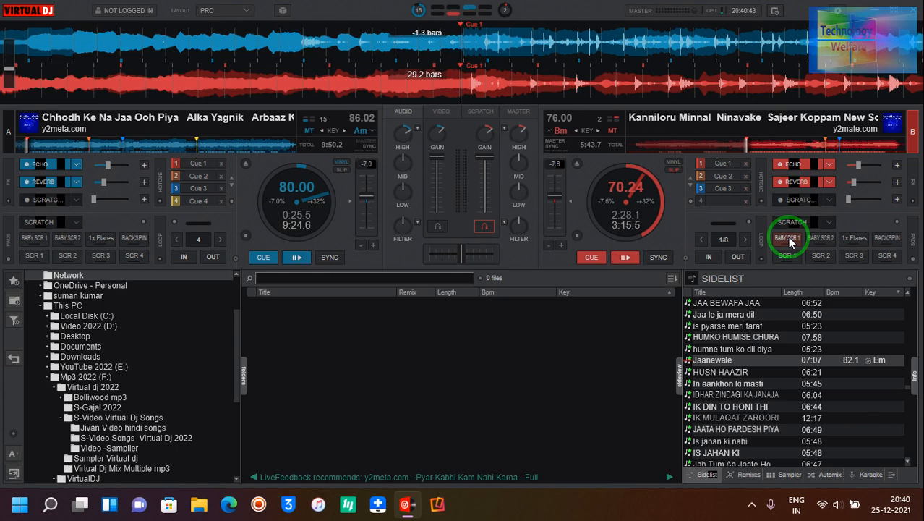
left_click(818, 240)
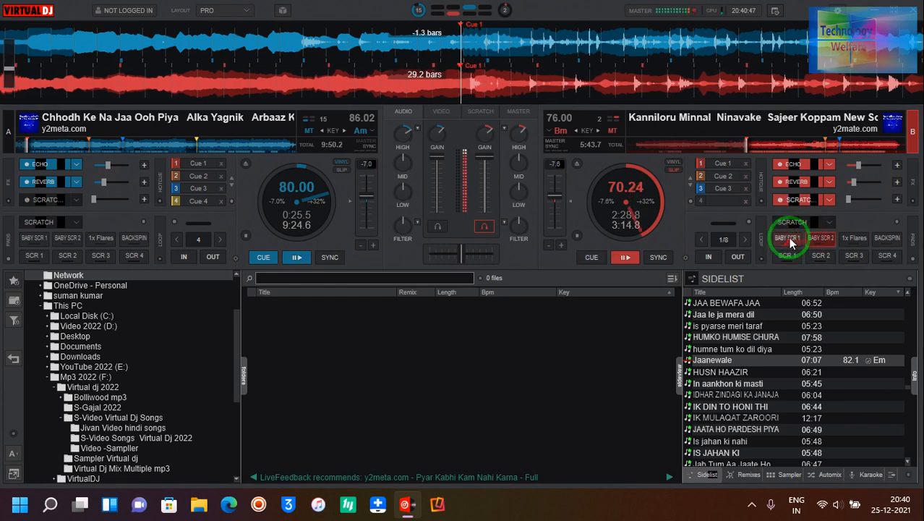
left_click(790, 240)
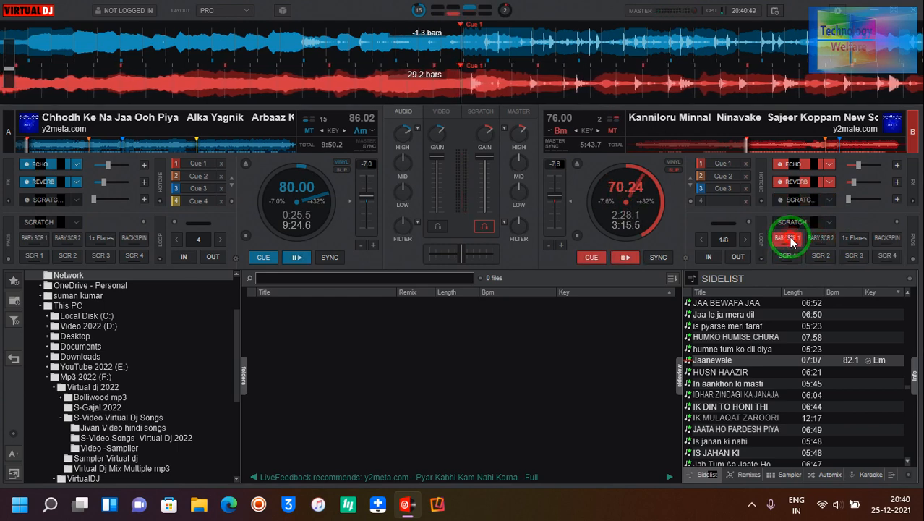
right_click(791, 241)
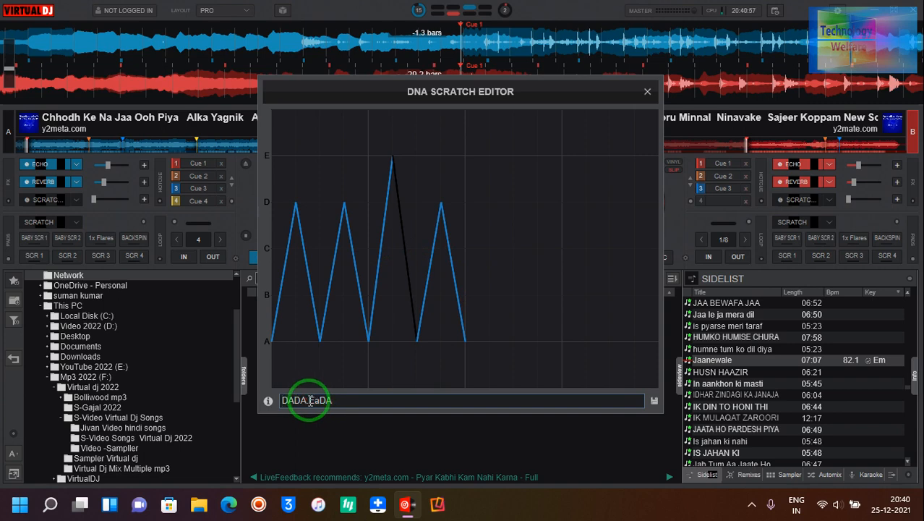
left_click(649, 91)
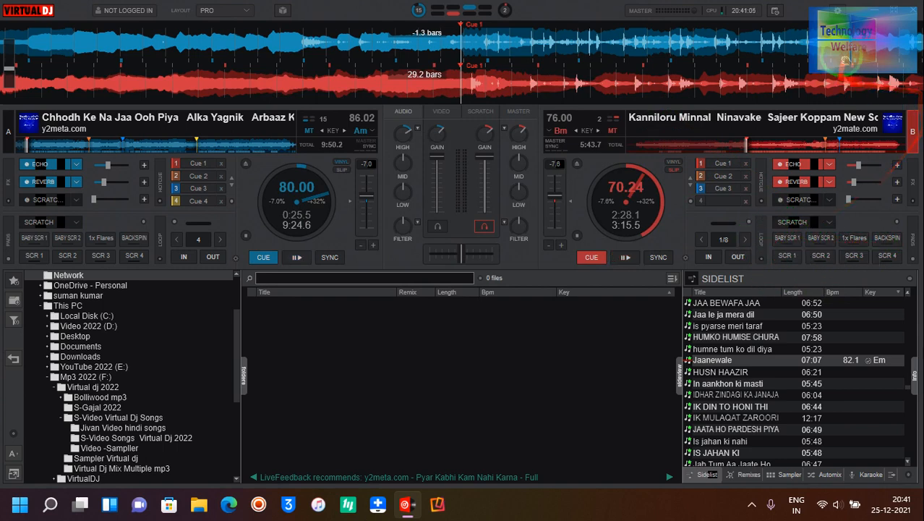
- Open the keyboard mapping settings and look up the actions assigned to the H and J keys
left_click(774, 10)
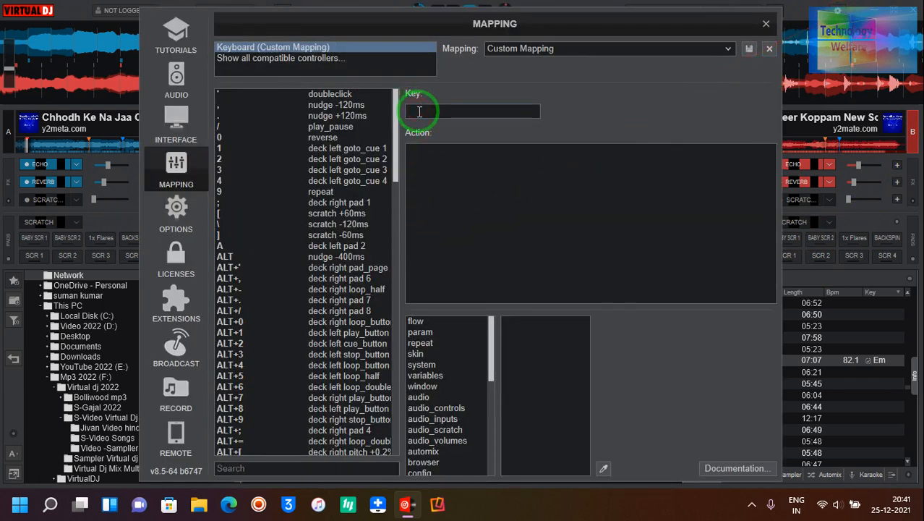
key("h")
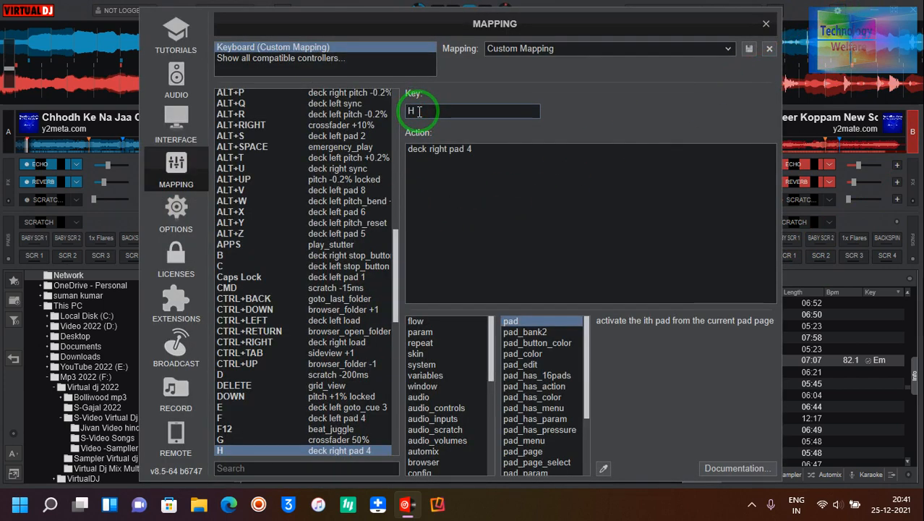
key("j")
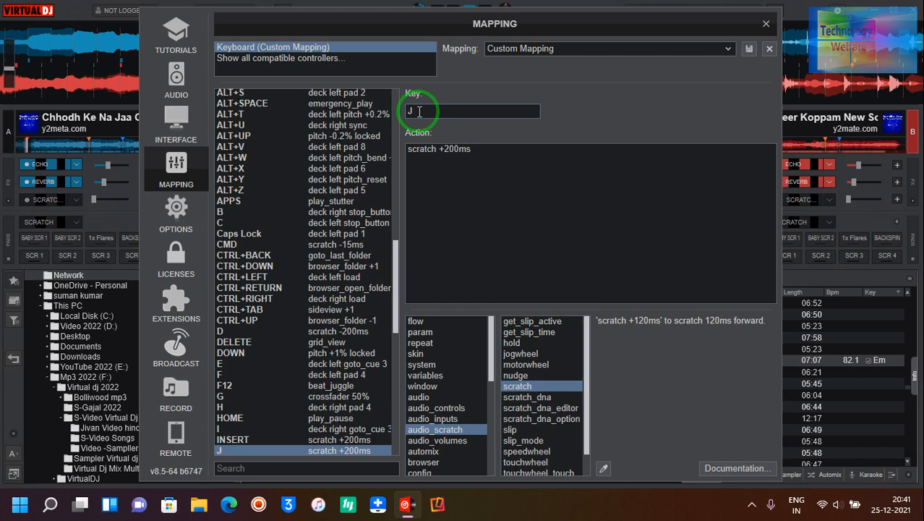
- Look up the actions assigned to the K, L, M, period and comma keys in the keyboard mapping
key("k")
key("l")
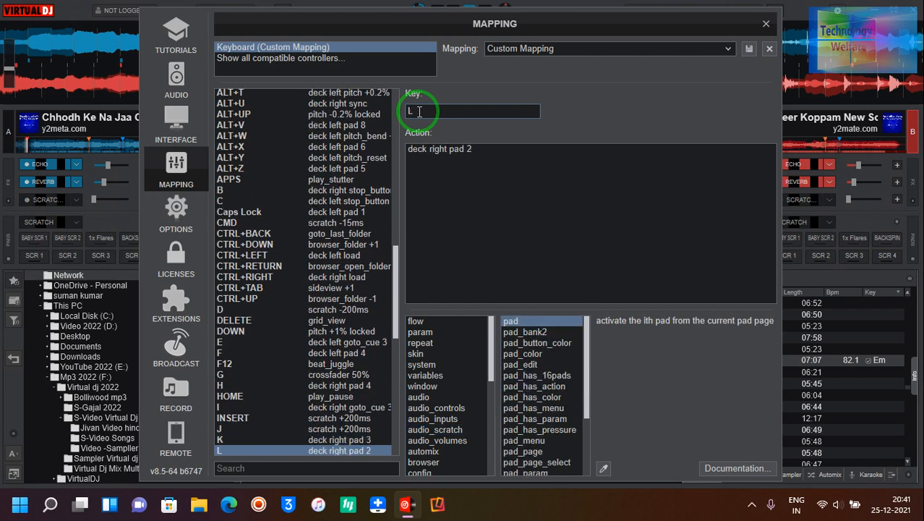
key("m")
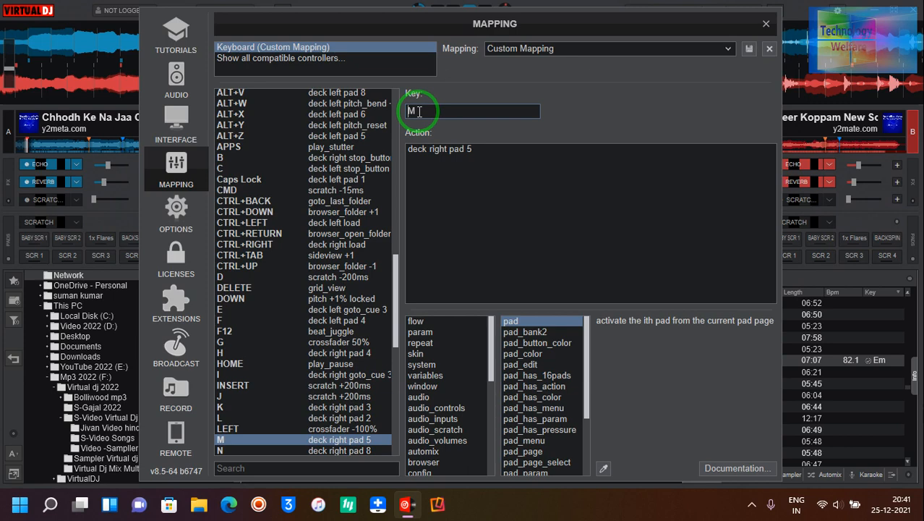
key("period")
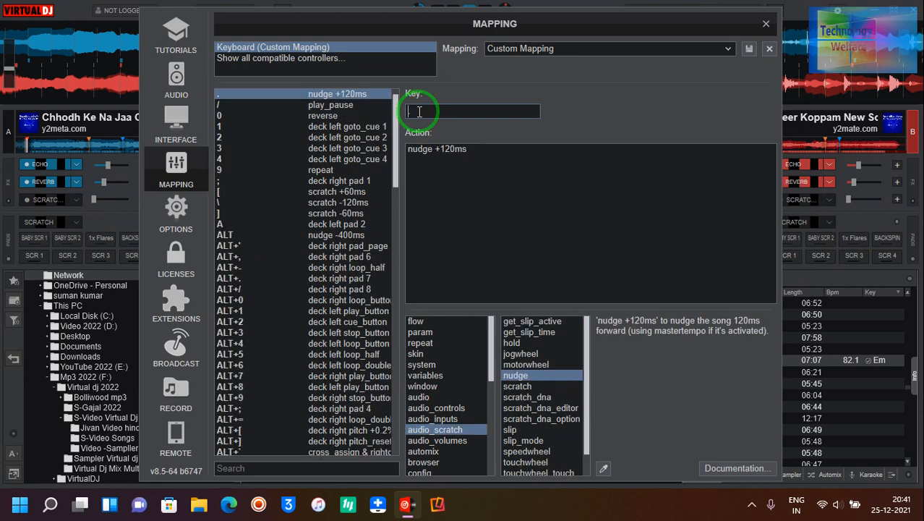
key("comma")
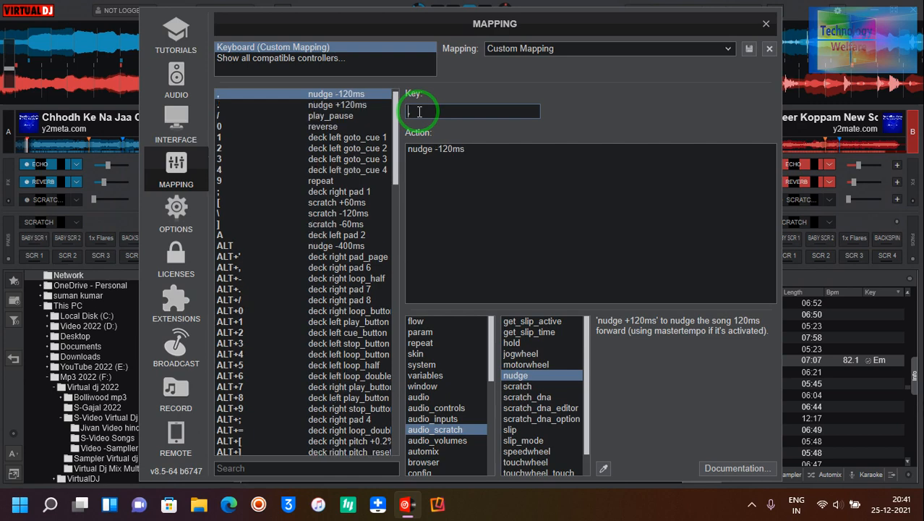
key("period")
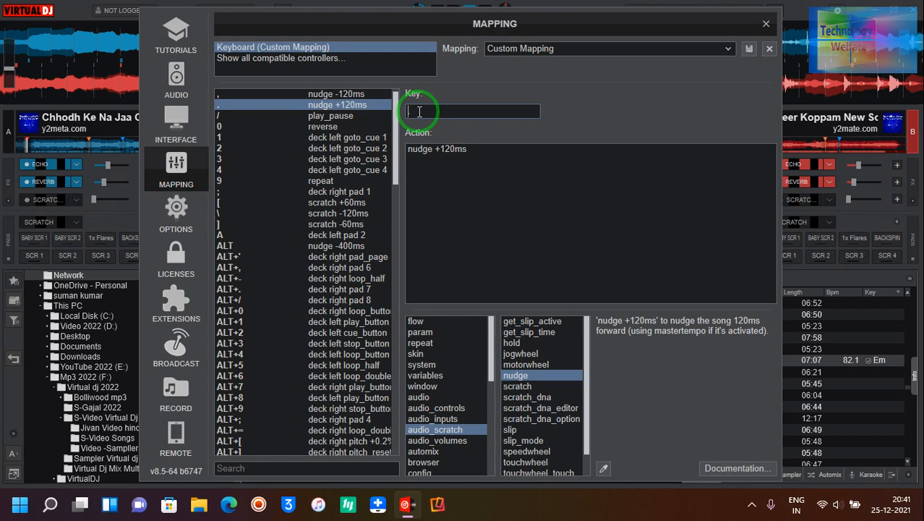
key("m")
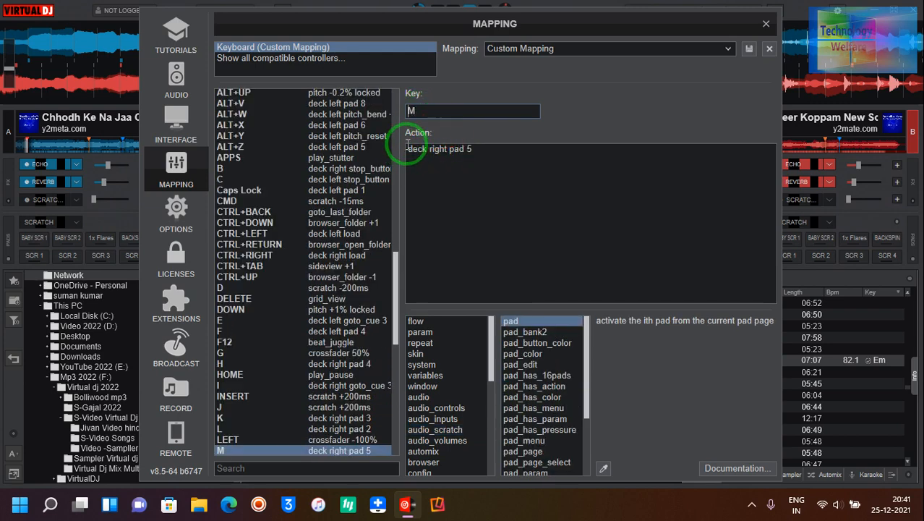
- Copy the action text assigned to the M key
left_click_drag(408, 148, 468, 148)
right_click(469, 150)
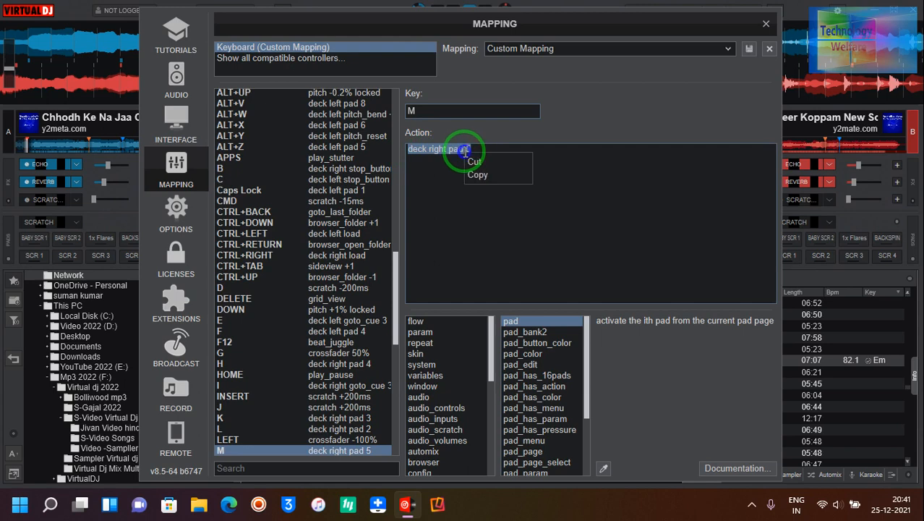
left_click(475, 174)
left_click(444, 109)
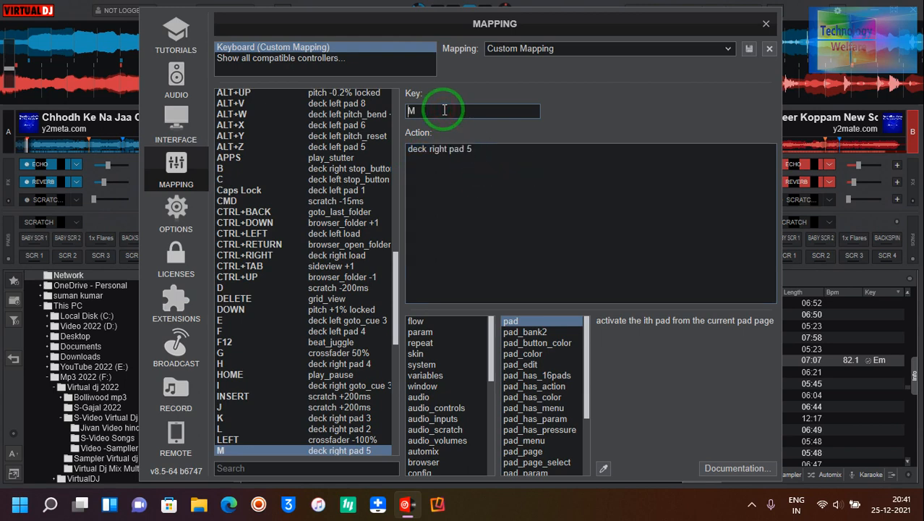
- Check the H and K key actions, try removing the pad number from the L key's action and close the settings
key("h")
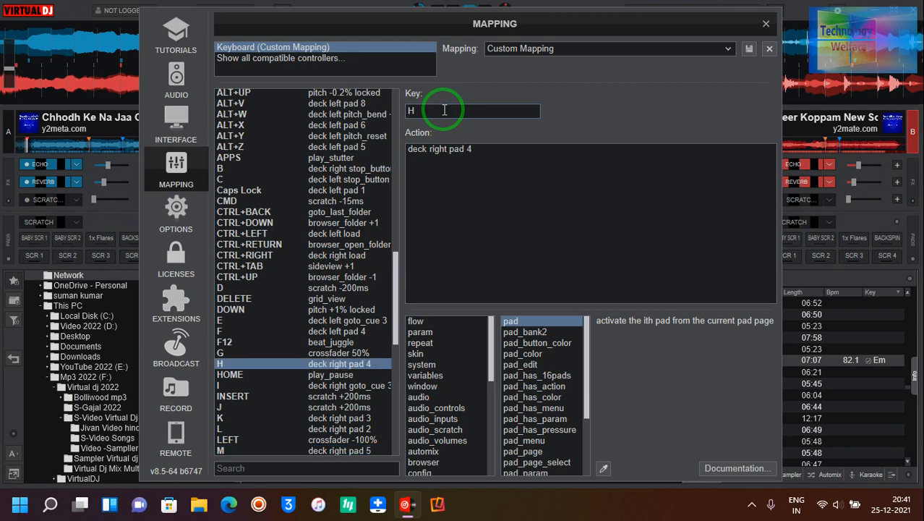
key("k")
key("l")
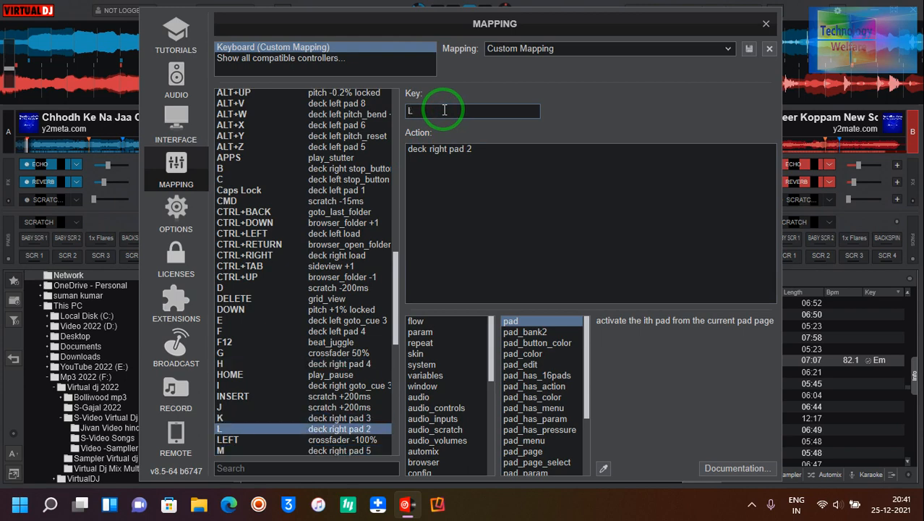
left_click(472, 148)
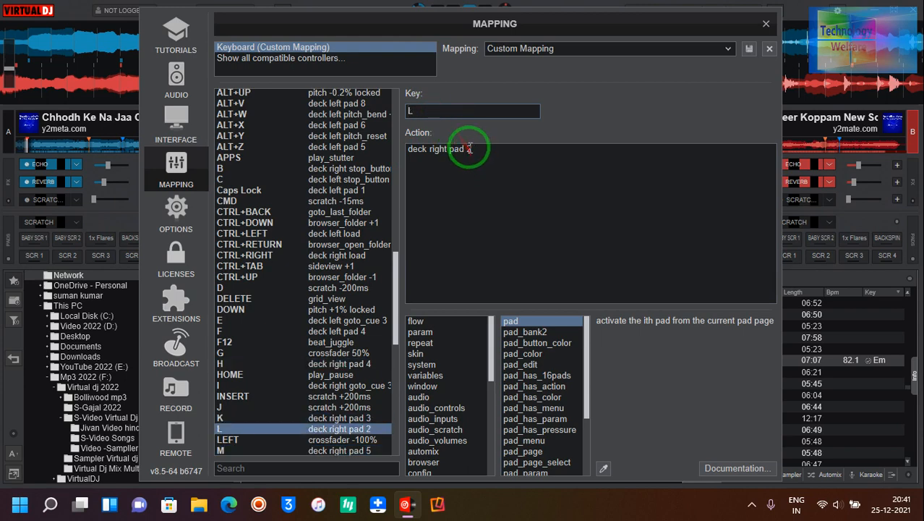
key("BackSpace")
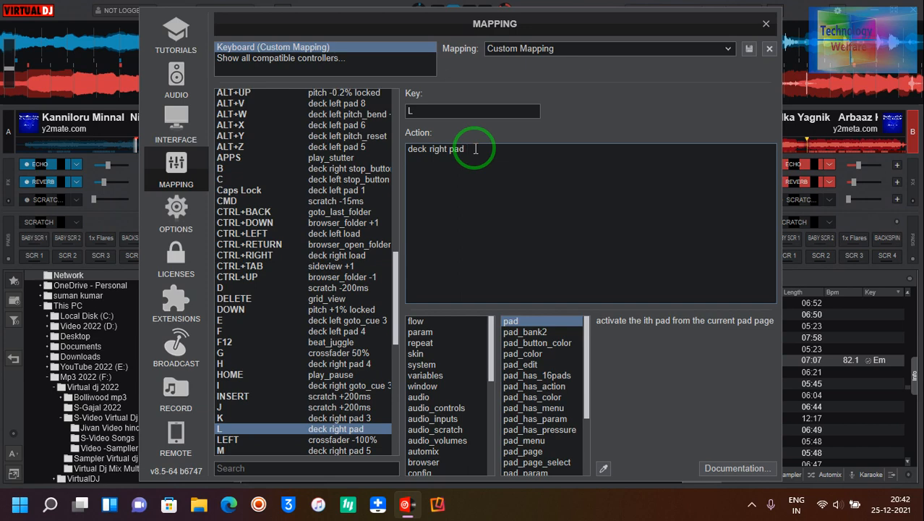
left_click(765, 24)
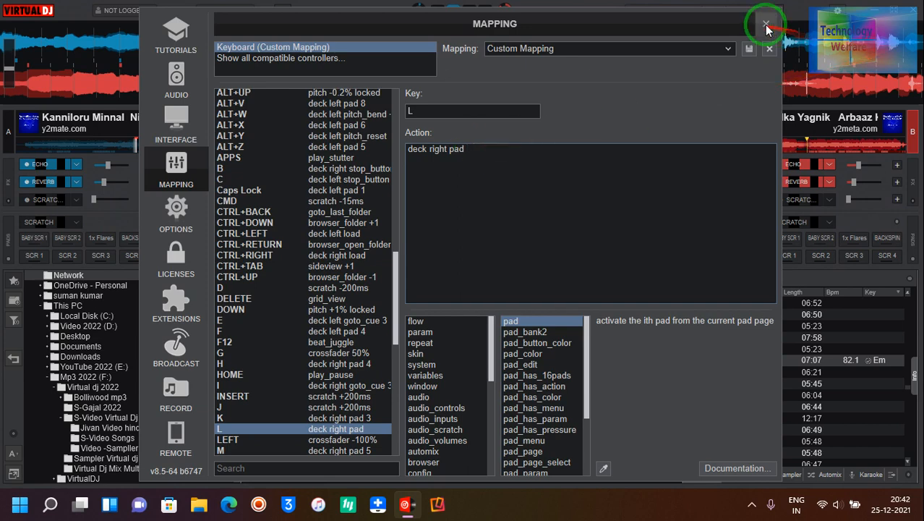
left_click(467, 281)
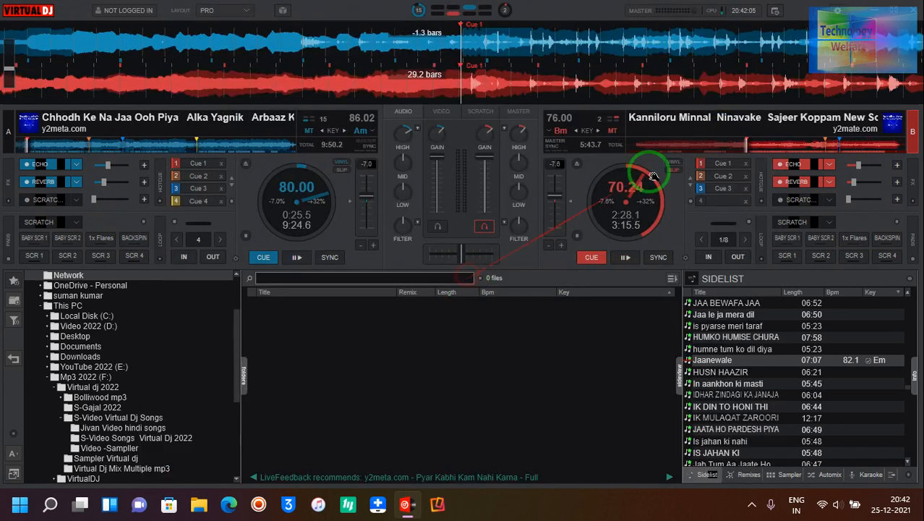
- Reopen the keyboard mapping settings and copy the L key's action, deck right pad 2
left_click(839, 16)
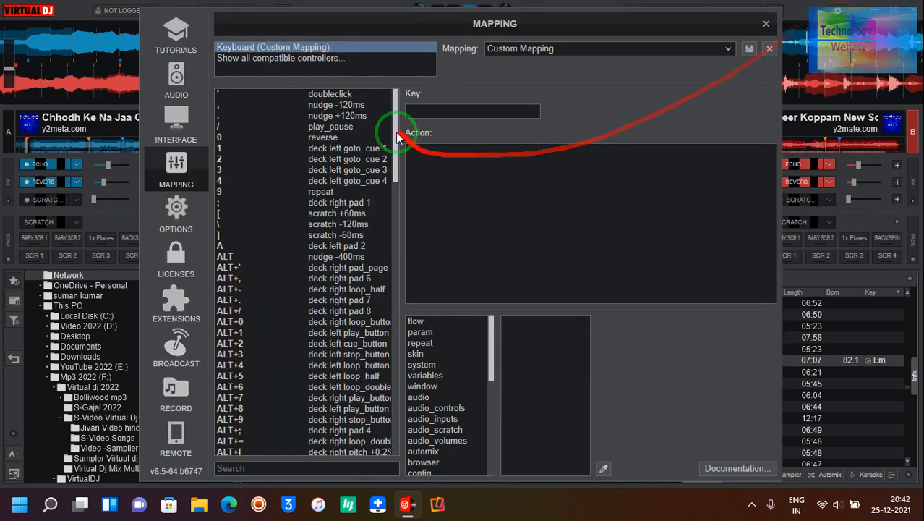
left_click(429, 112)
key("l")
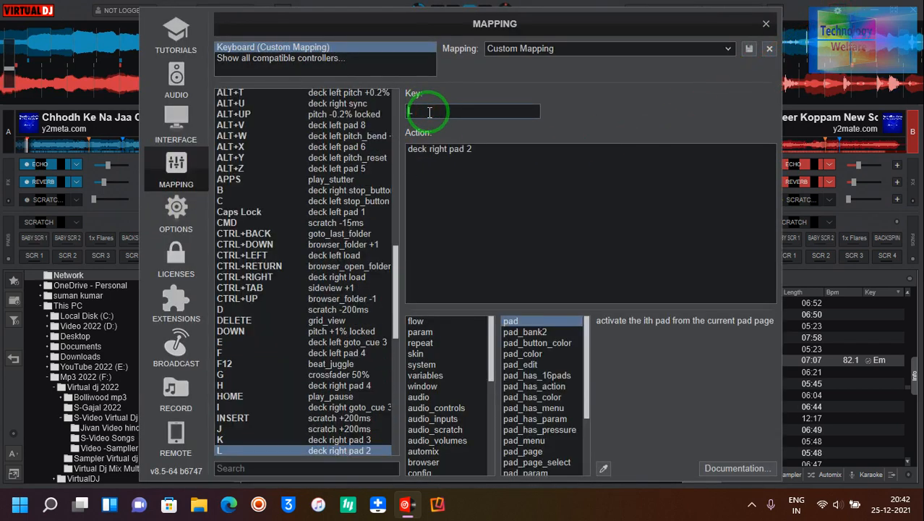
left_click_drag(482, 148, 408, 149)
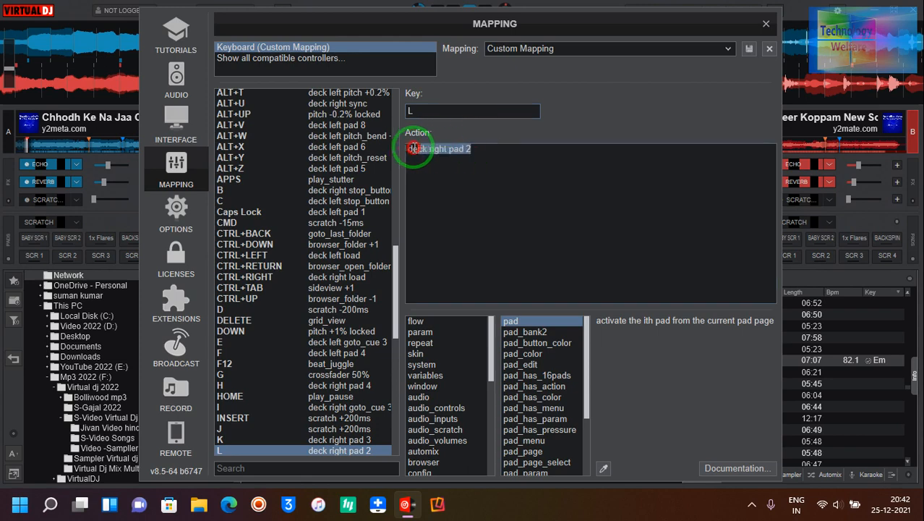
right_click(415, 154)
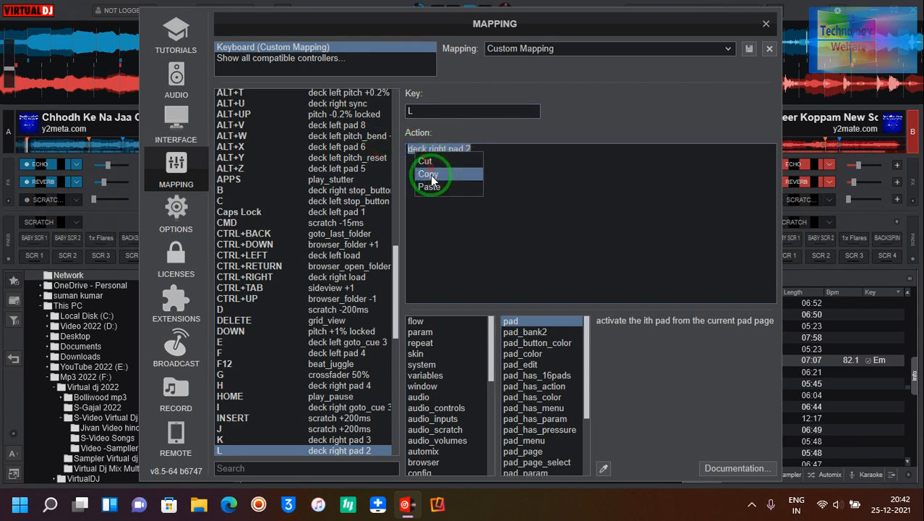
left_click(428, 175)
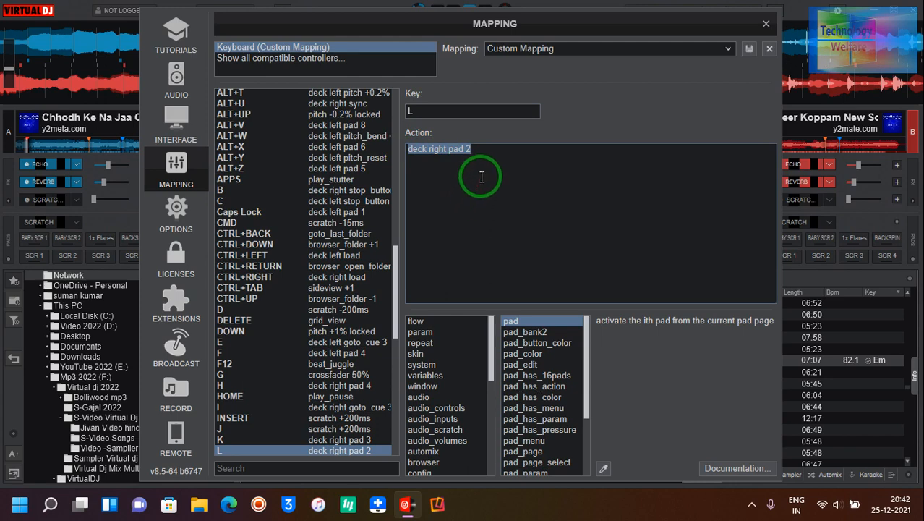
- Replace the comma key's action with deck right pad 1 and save the custom keyboard mapping
left_click(477, 114)
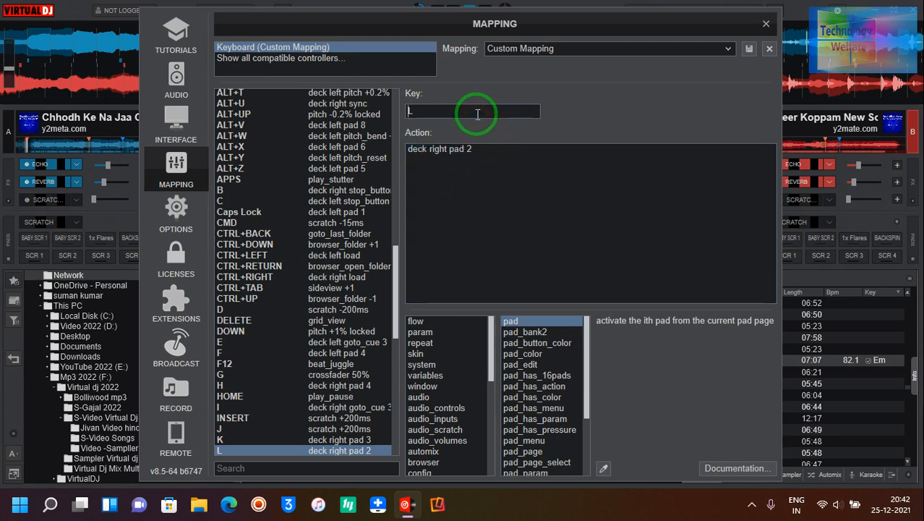
key("comma")
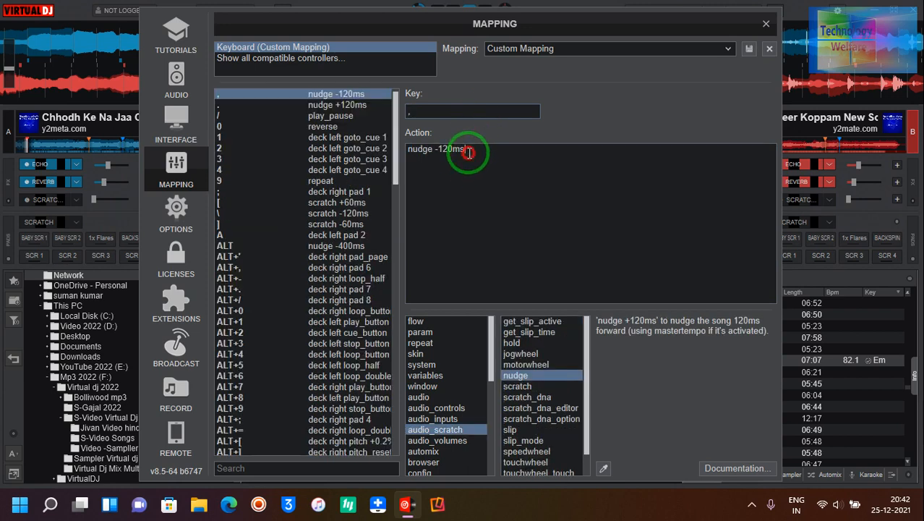
left_click_drag(468, 152, 410, 157)
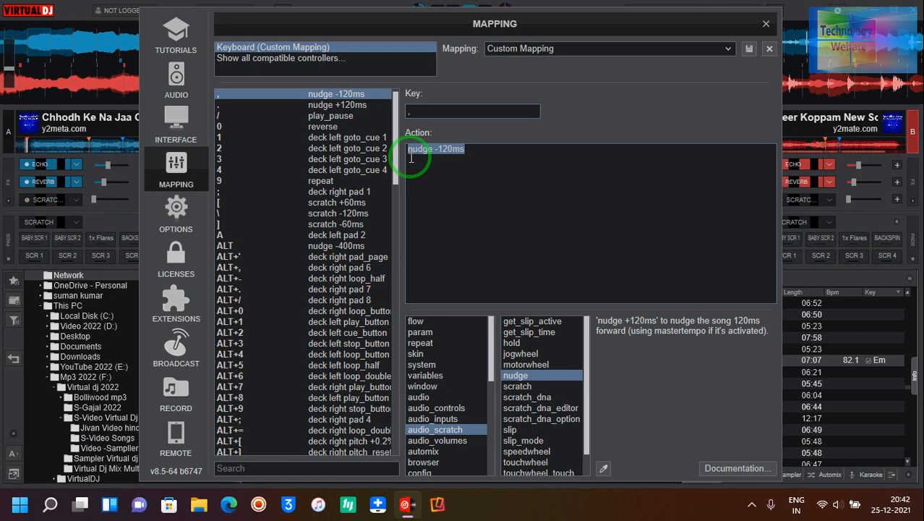
key("BackSpace")
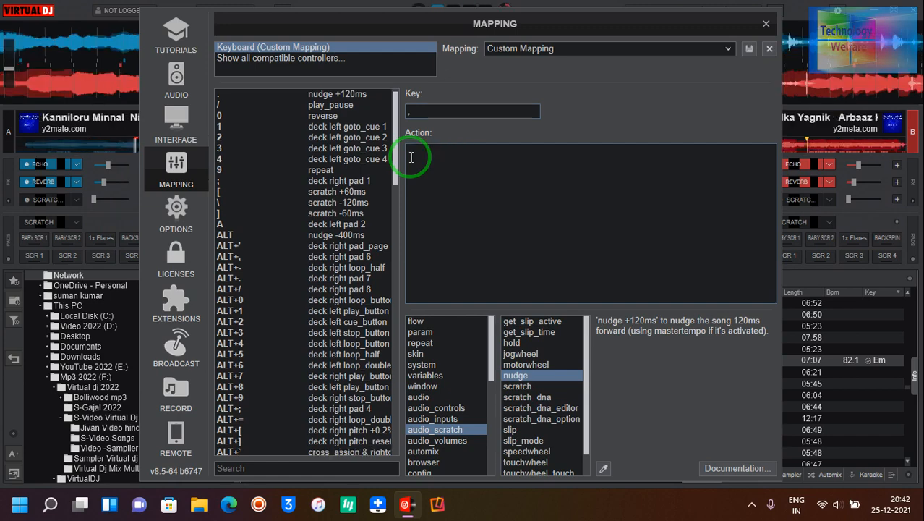
key("ctrl+v")
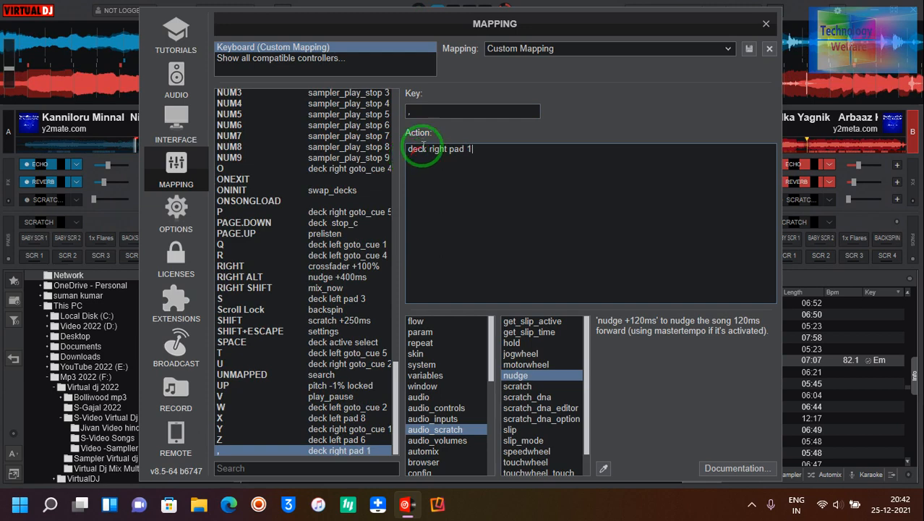
left_click(745, 48)
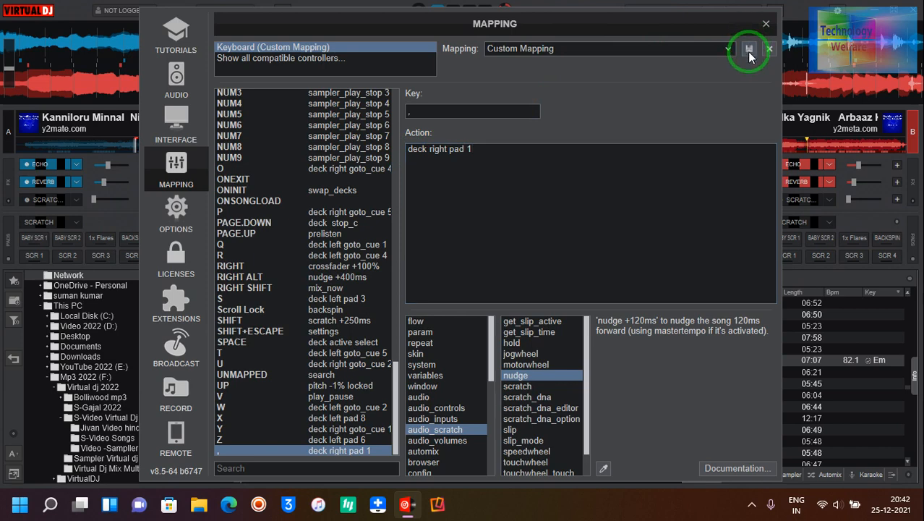
left_click(766, 24)
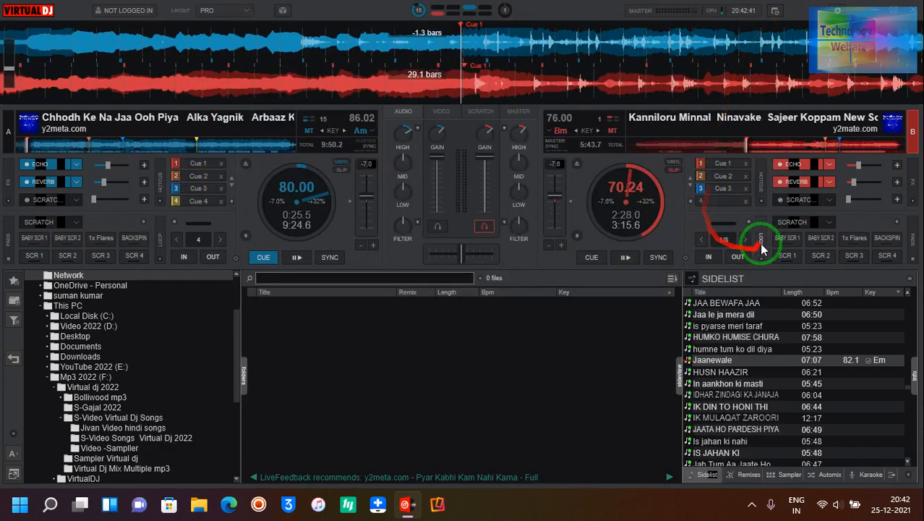
- Edit deck B's scratch pad page and set Pad 1's push action to scratch_dna 'CADA.EAEA'
left_click(830, 223)
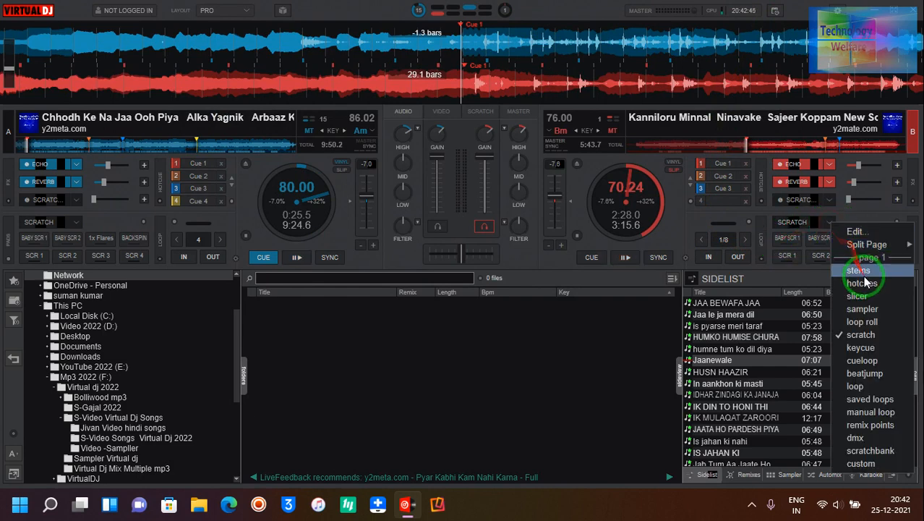
left_click(854, 231)
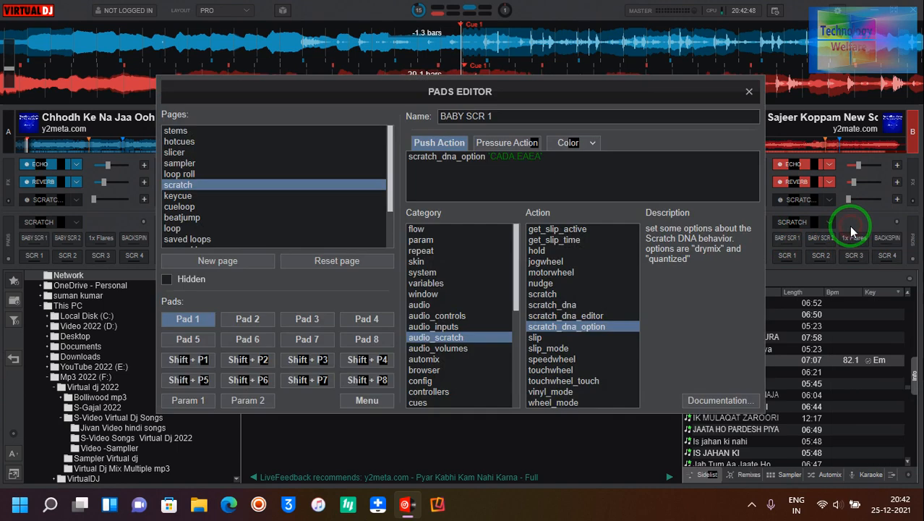
left_click(560, 307)
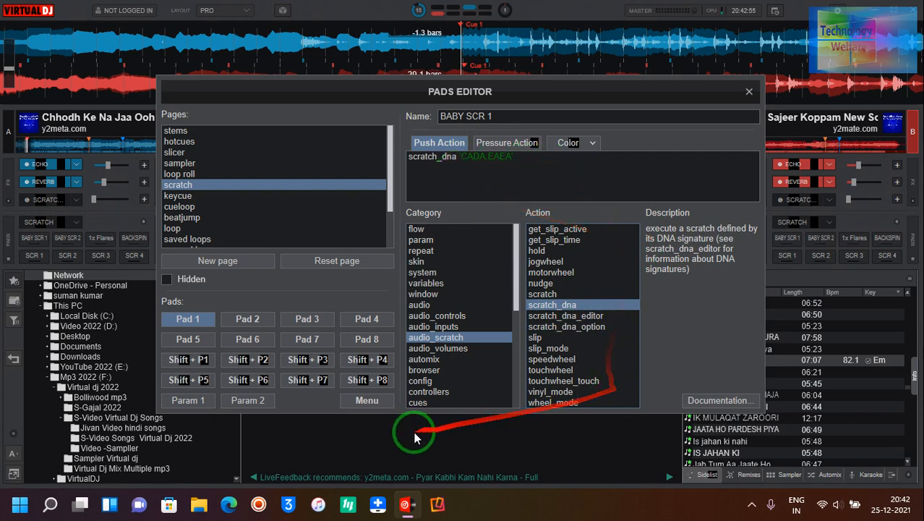
left_click(746, 91)
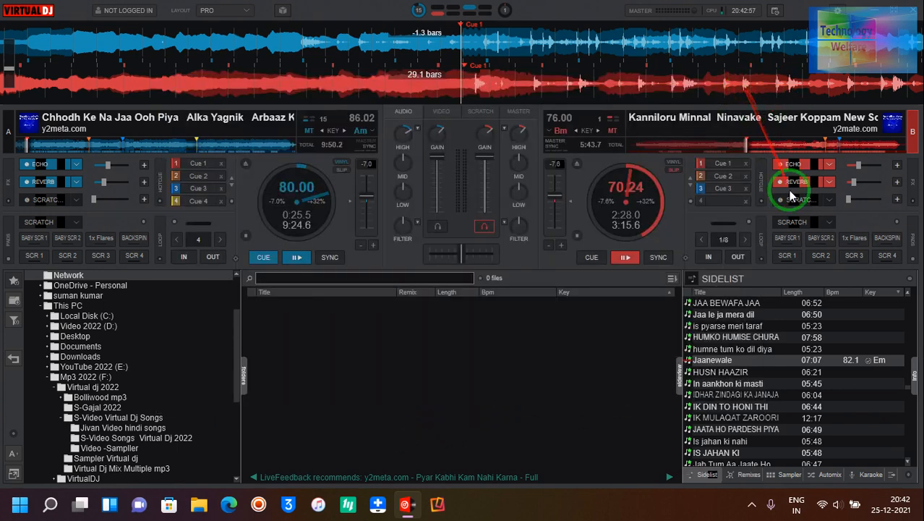
- Try the BABY SCR 1 pad on deck B, and briefly play and stop the deck's track from Cue 1
left_click(791, 239)
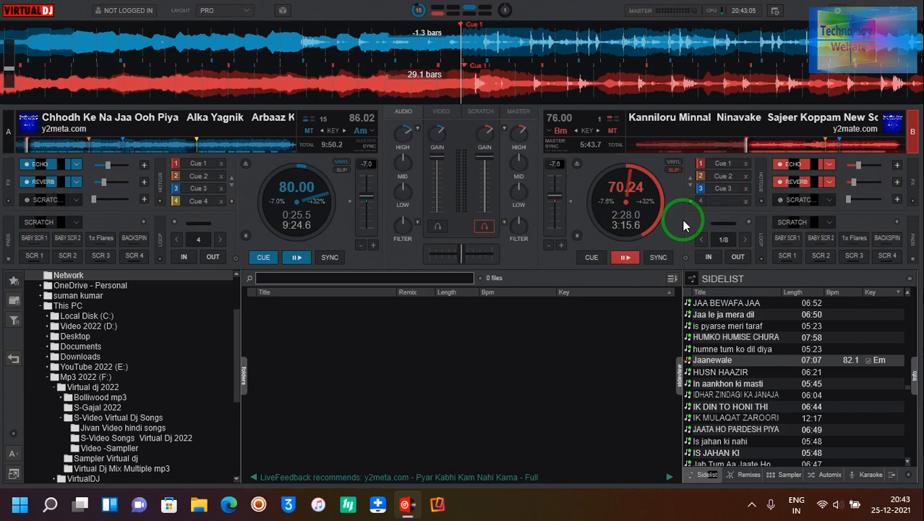
key("1")
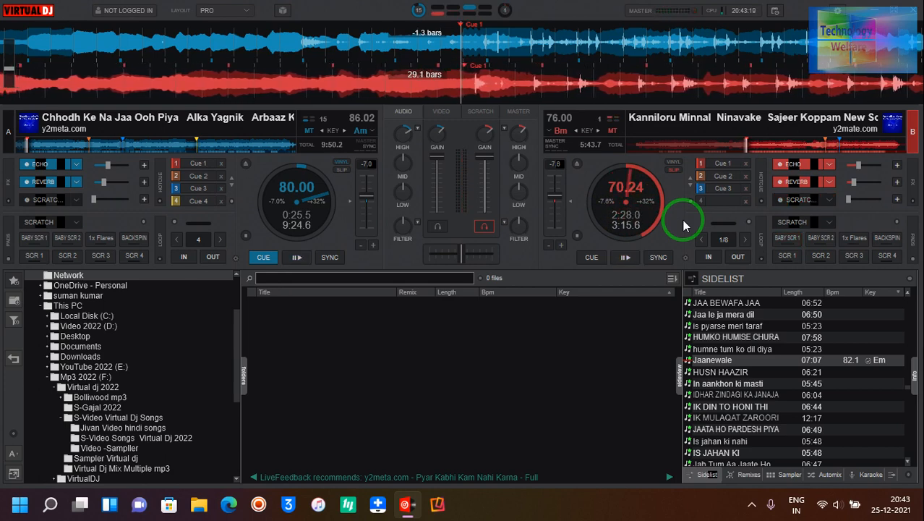
key("space")
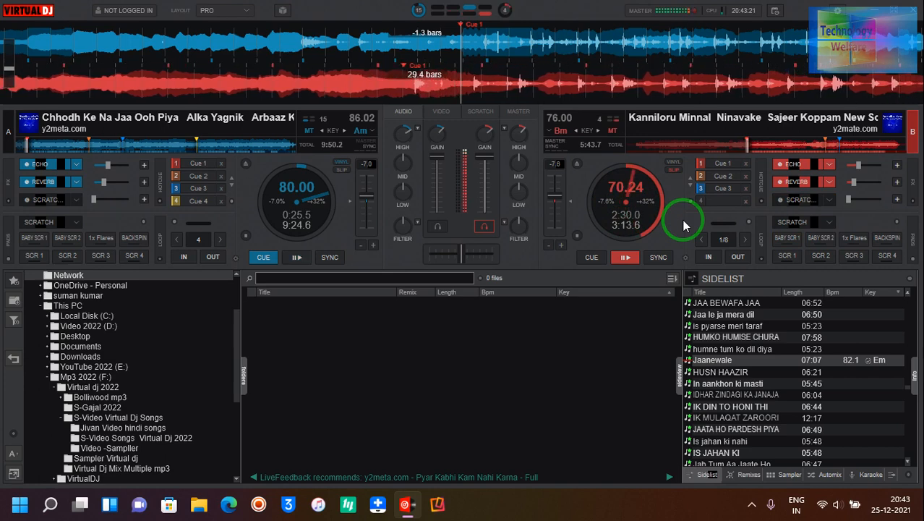
key("space")
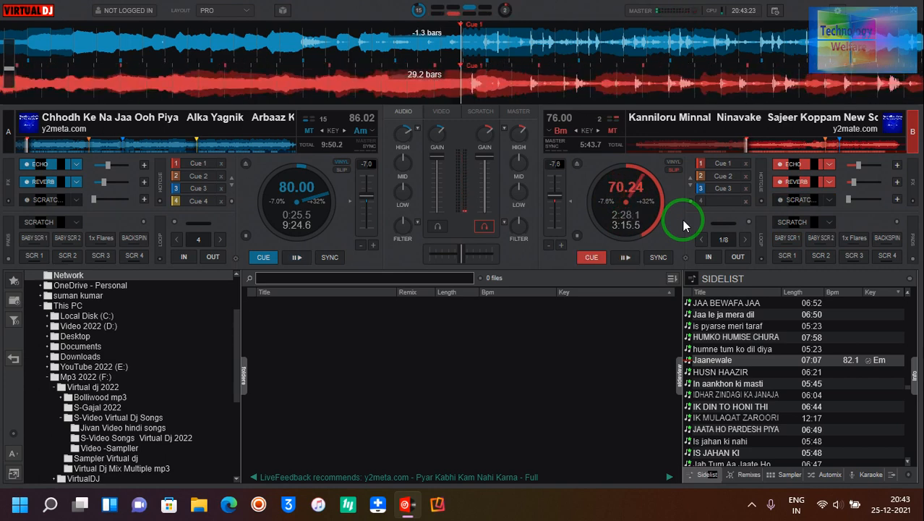